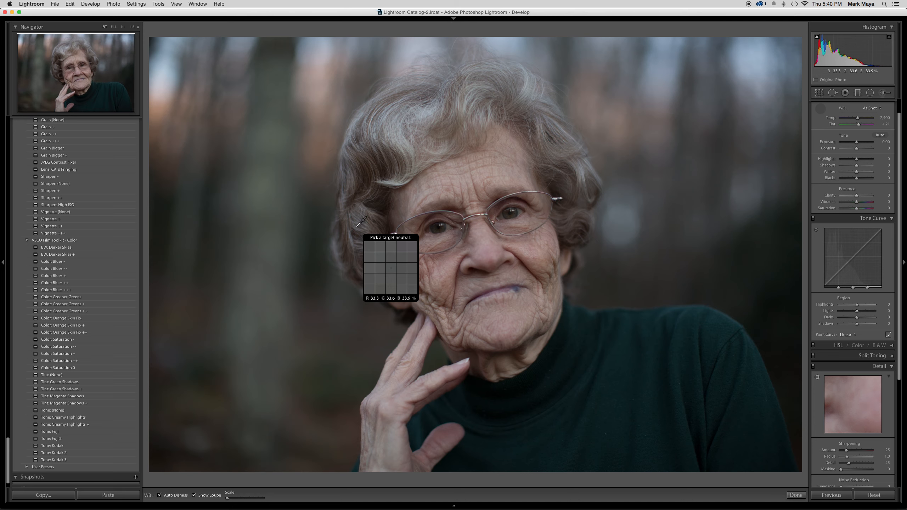
# - Set the white balance by sampling the gray hair beside the woman's temple, and raise the exposure to +0.40
pyautogui.click(357, 226)
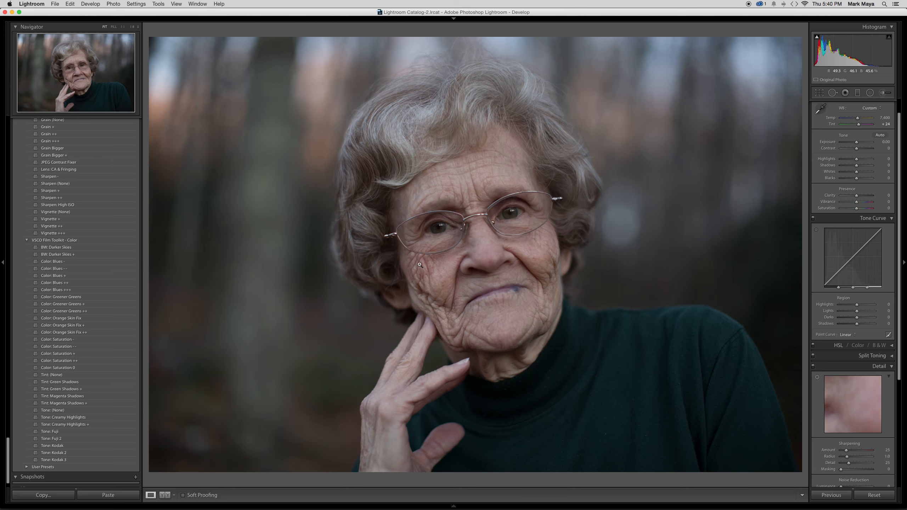
pyautogui.press('=')
pyautogui.press('=')
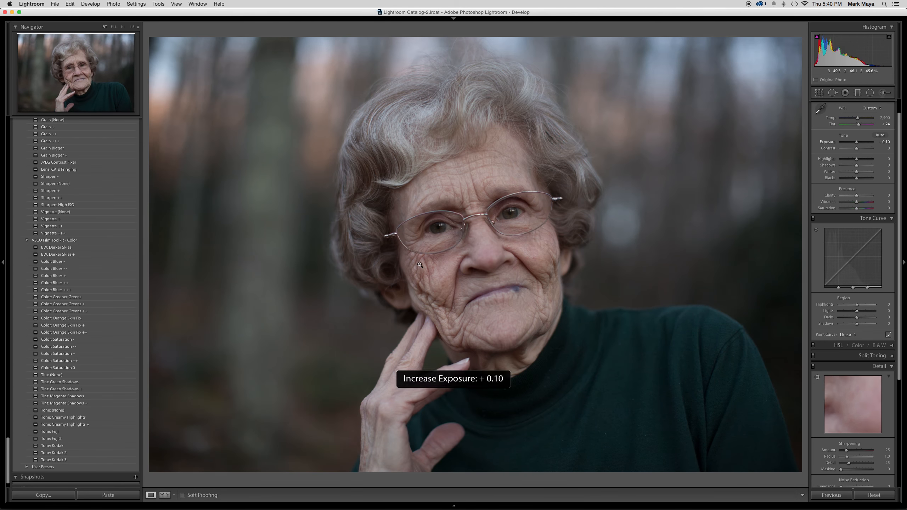
pyautogui.press('=')
pyautogui.press('=')
pyautogui.press('-')
pyautogui.press('=')
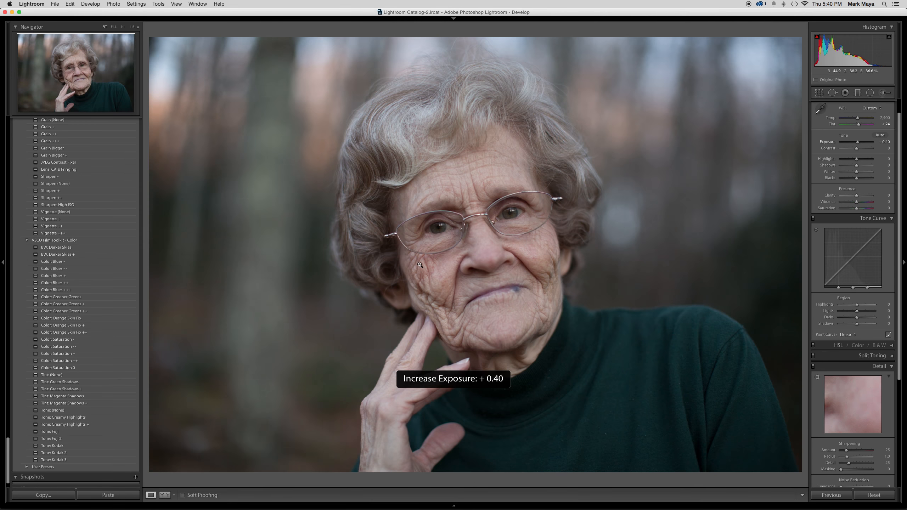
# - Crop the portrait to a 1 x 1 square, keeping the full image height and framing the woman's face slightly left of centre
pyautogui.press('Right')
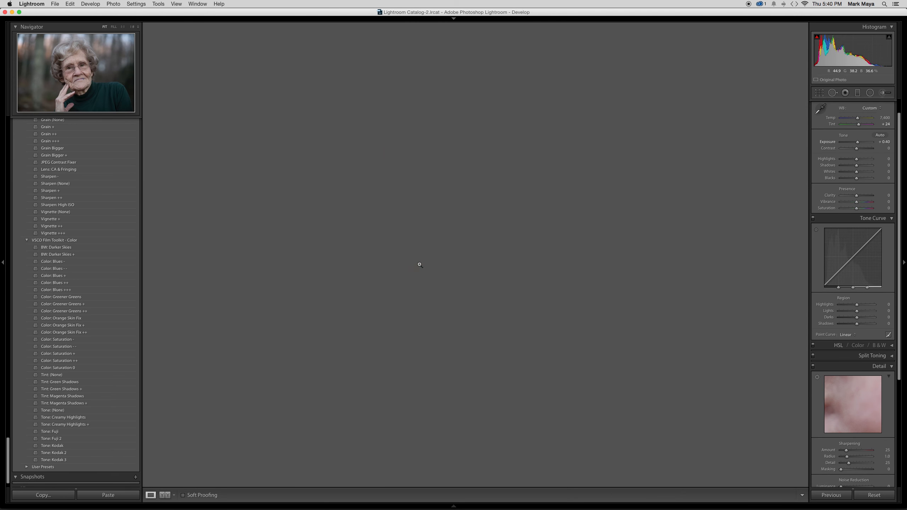
pyautogui.press('r')
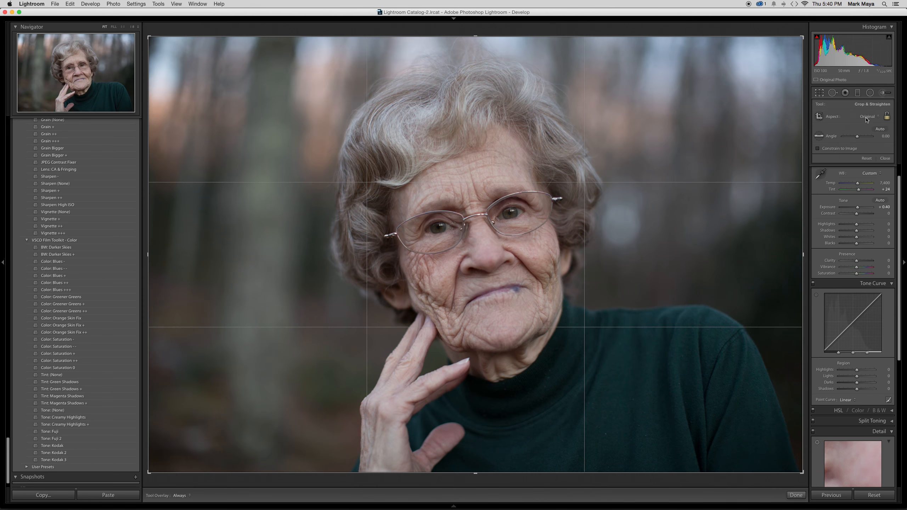
pyautogui.click(869, 118)
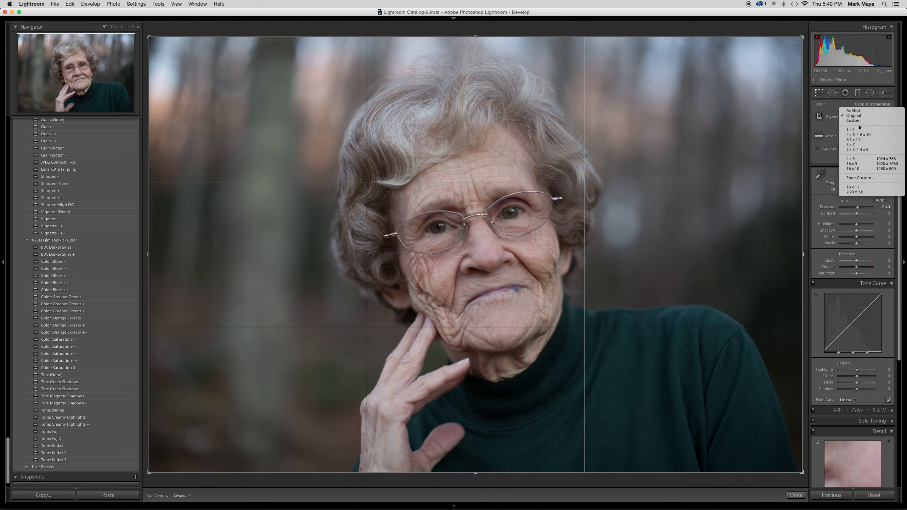
pyautogui.click(853, 126)
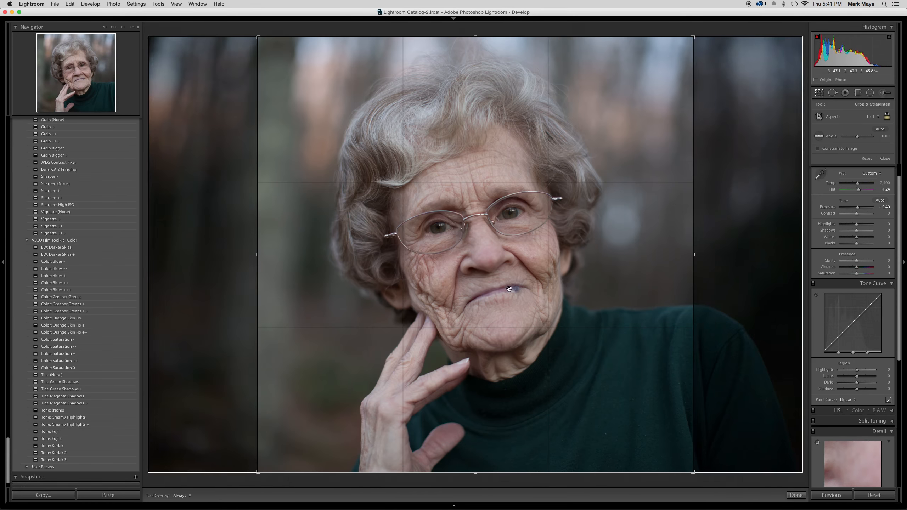
pyautogui.moveTo(494, 289); pyautogui.dragTo(453, 293)
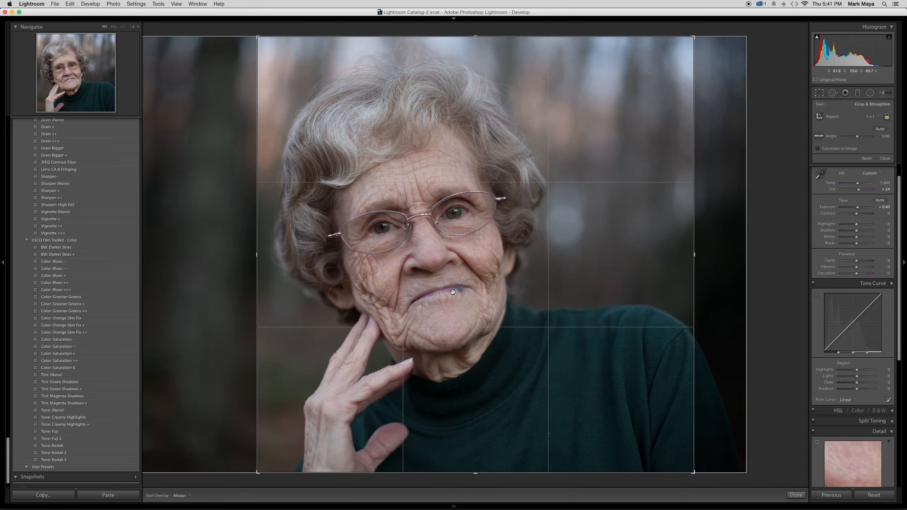
pyautogui.moveTo(415, 265); pyautogui.dragTo(423, 264)
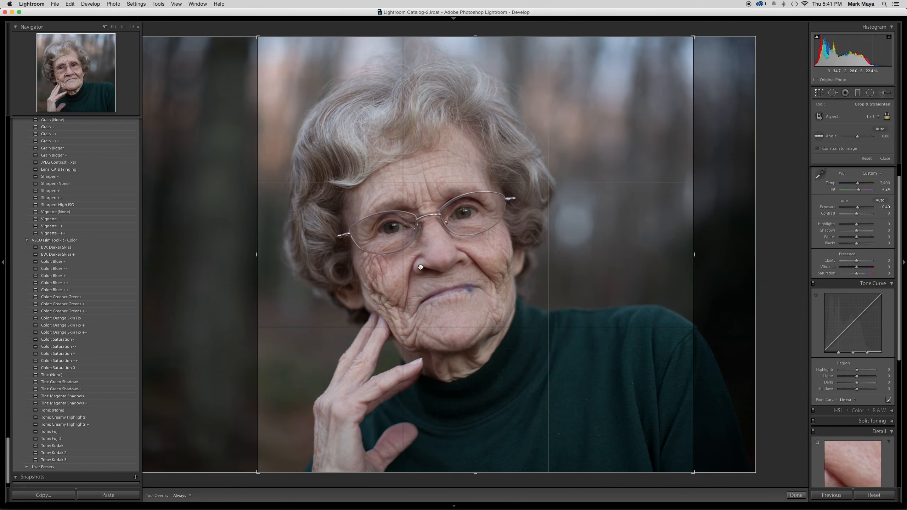
pyautogui.moveTo(421, 267); pyautogui.dragTo(427, 268)
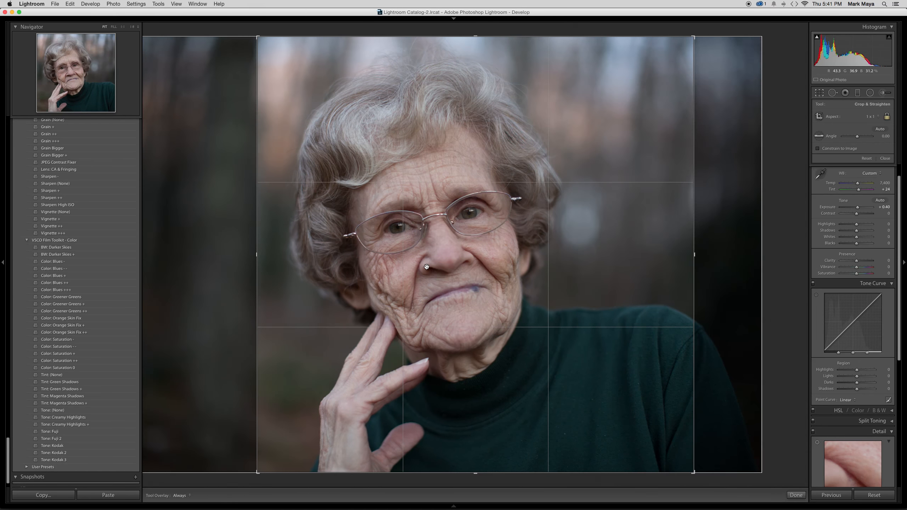
pyautogui.press('Return')
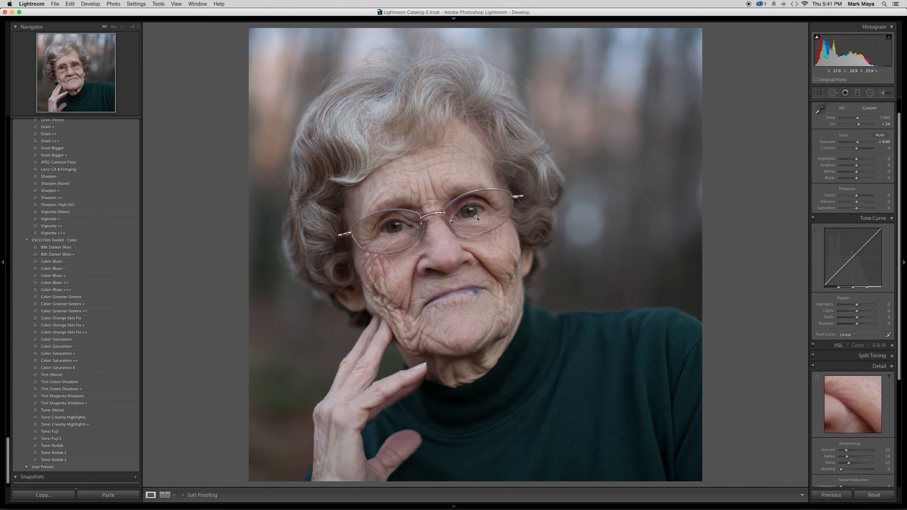
# - Find the Portra 160 group among the VSCO film presets and apply Portra 160 - to the portrait
pyautogui.scroll(15, 73, 234)
pyautogui.scroll(4, 73, 234)
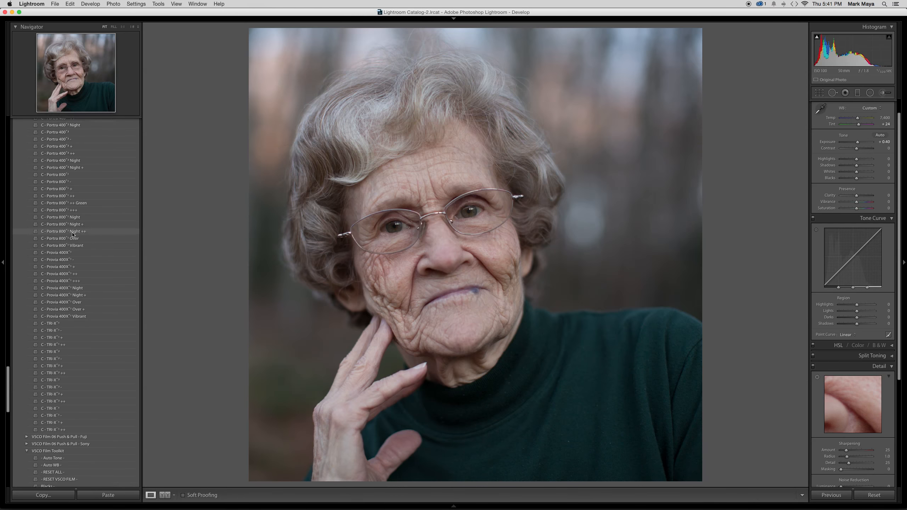
pyautogui.scroll(10, 57, 217)
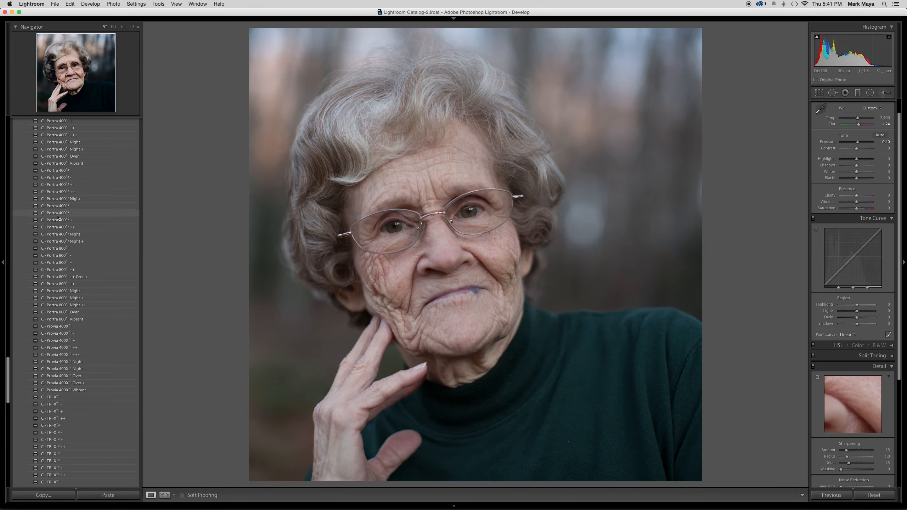
pyautogui.scroll(2, 58, 216)
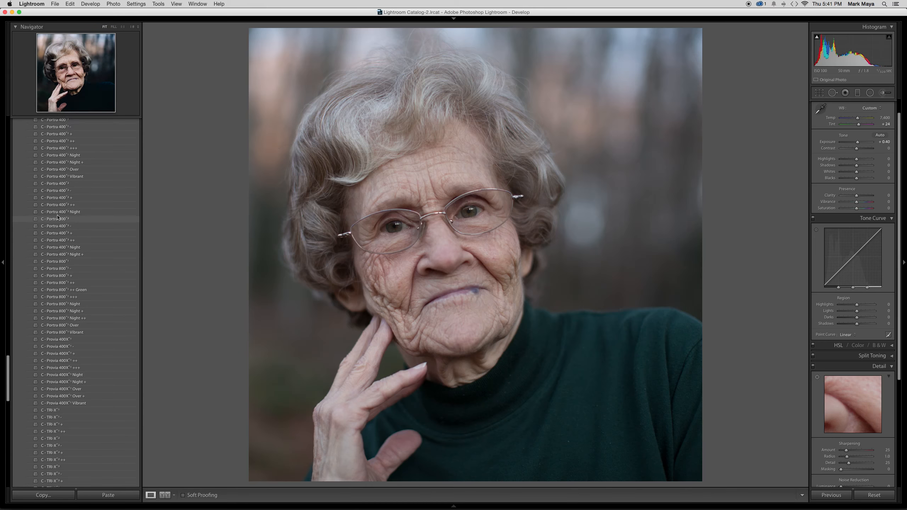
pyautogui.scroll(1, 57, 217)
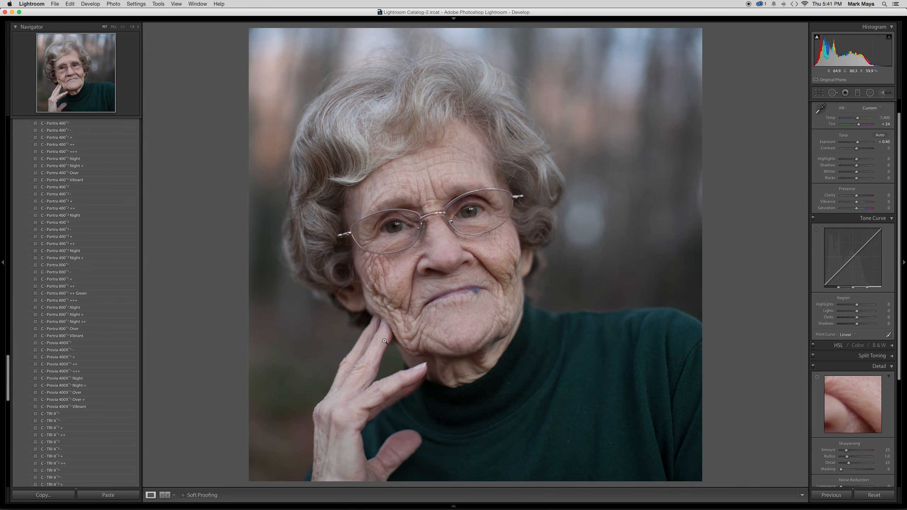
pyautogui.scroll(5, 58, 254)
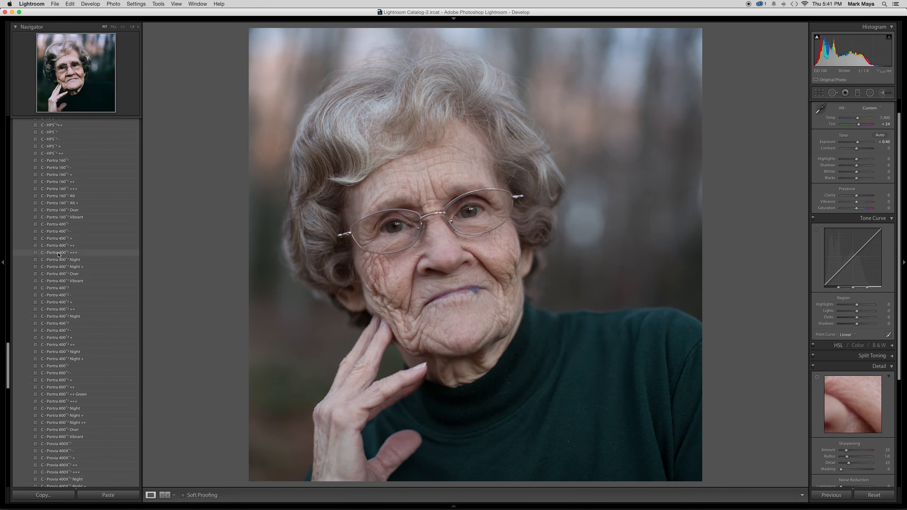
pyautogui.click(56, 168)
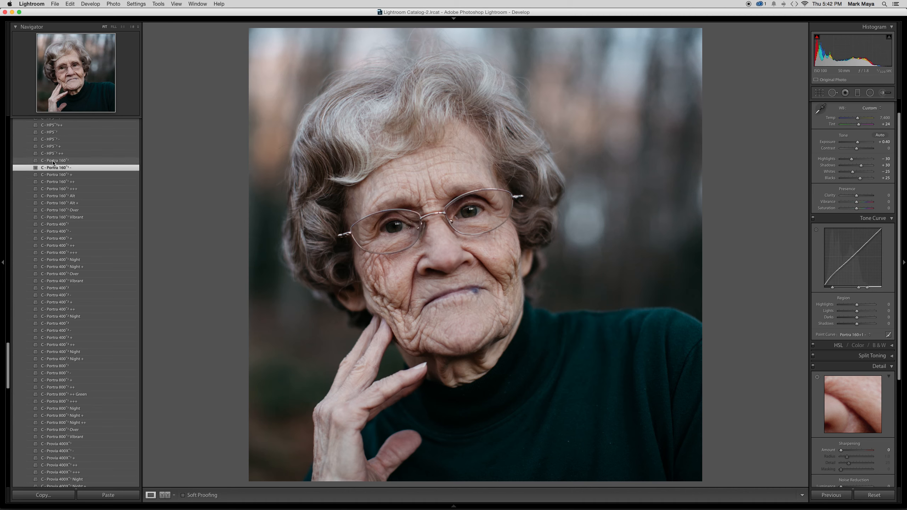
# - Try the Portra 160 +++ and Portra 160 ++ presets on the portrait, and raise the exposure to +0.60
pyautogui.click(58, 189)
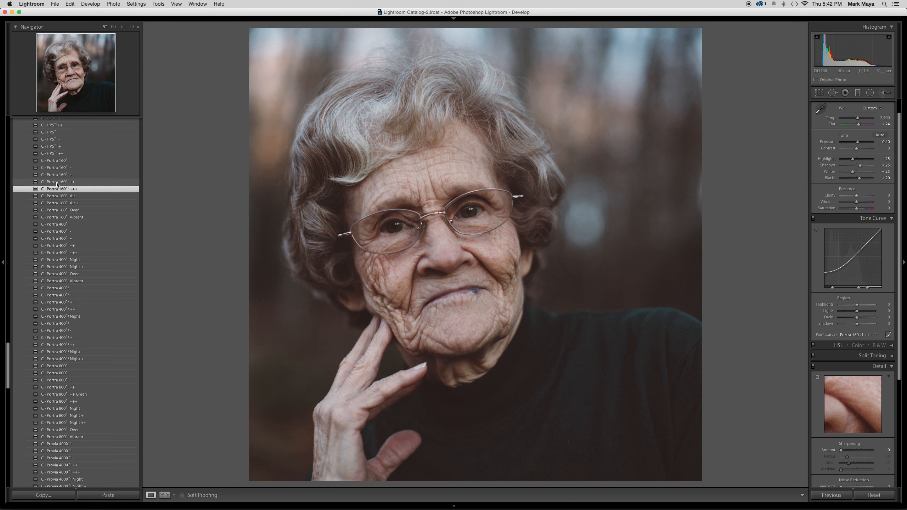
pyautogui.click(57, 182)
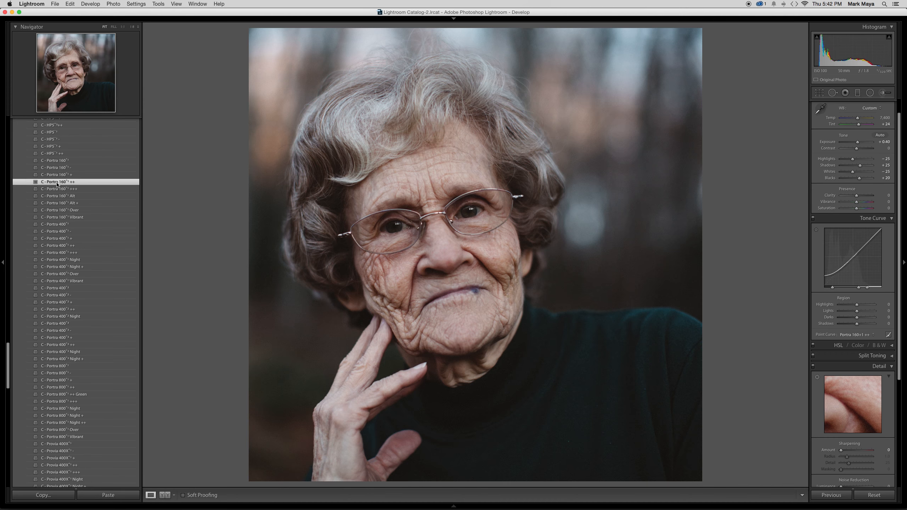
pyautogui.press('=')
pyautogui.press('=')
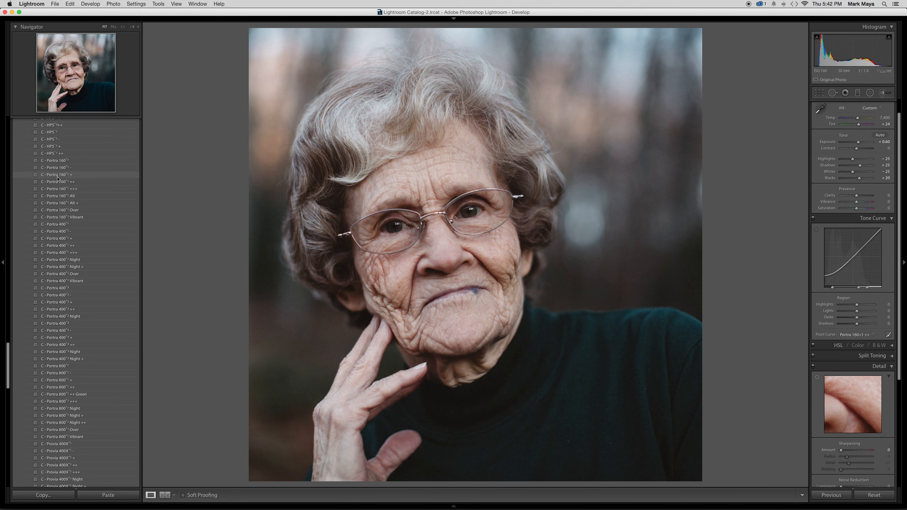
# - Compare the Portra 160 +, Portra 160 - and plain Portra 160 presets, lowering the exposure to +0.50
pyautogui.click(58, 174)
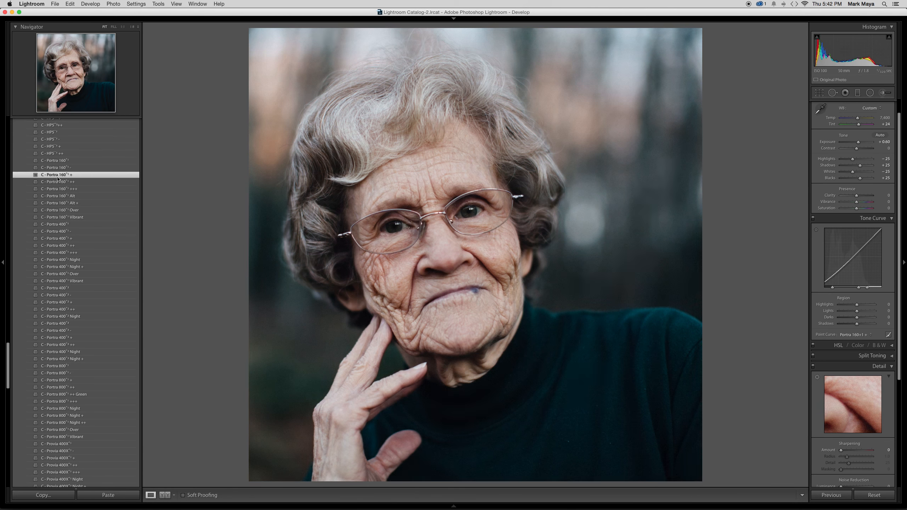
pyautogui.click(58, 168)
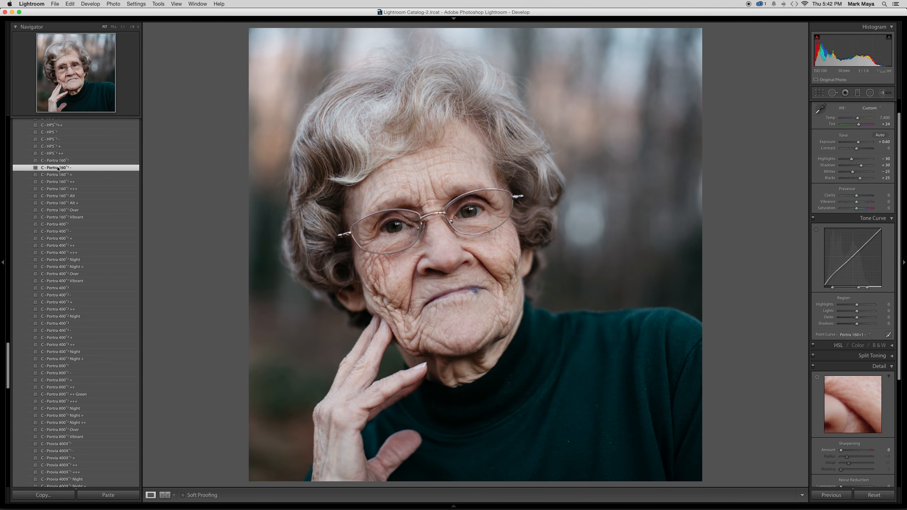
pyautogui.press('-')
pyautogui.click(57, 162)
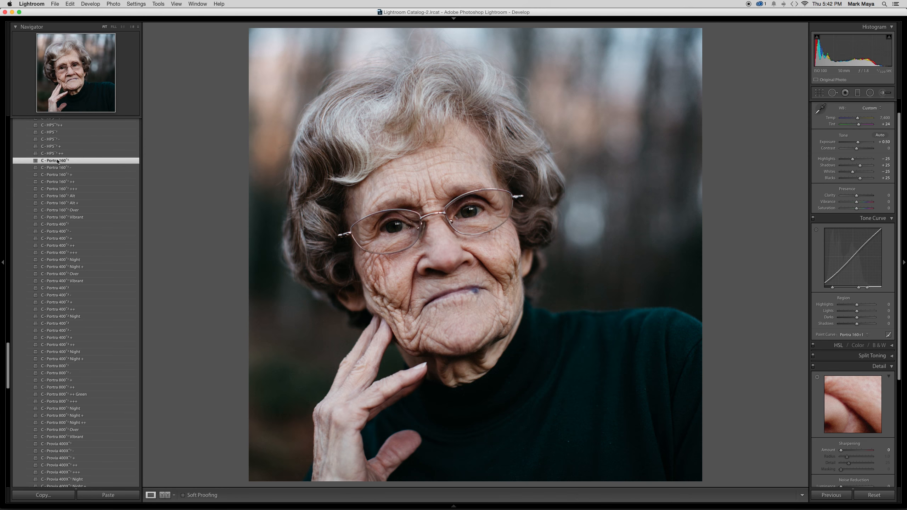
# - Compare Portra 160 + and Portra 160 +++, settle on the Portra 160 - preset, and set the exposure to +0.40
pyautogui.click(59, 175)
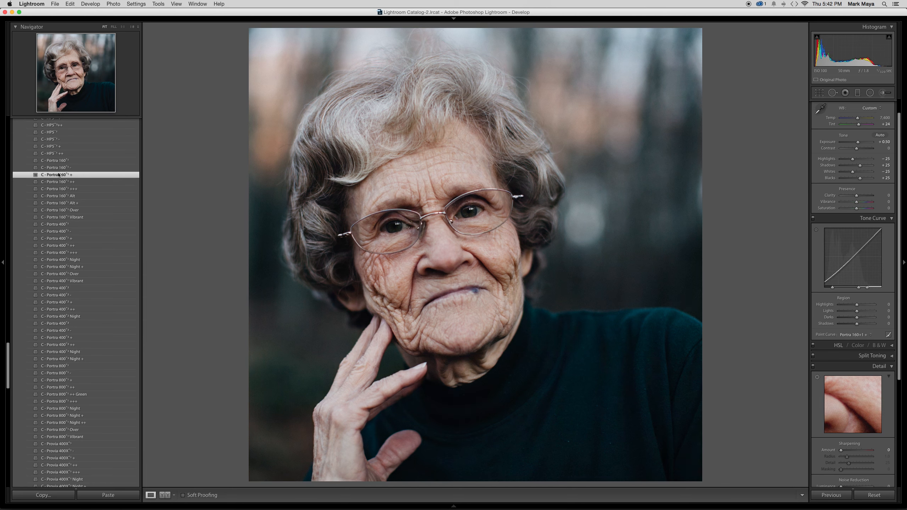
pyautogui.click(69, 189)
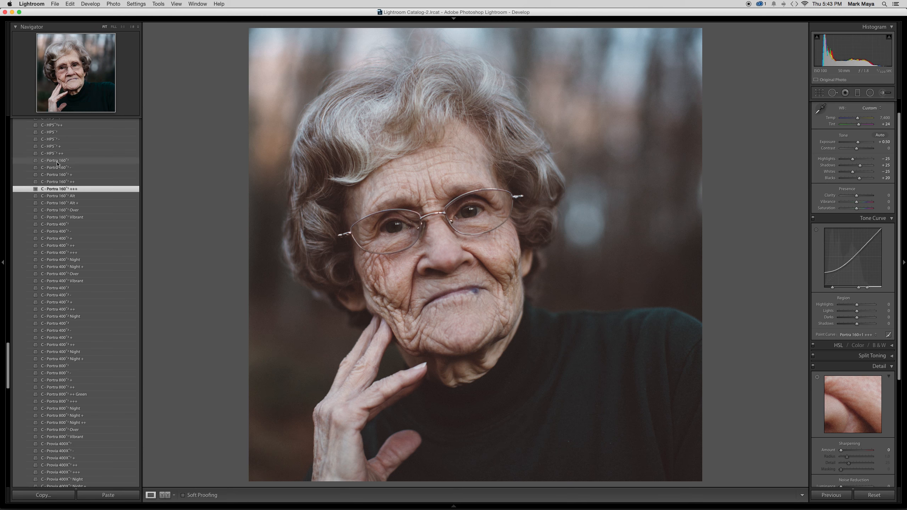
pyautogui.click(57, 169)
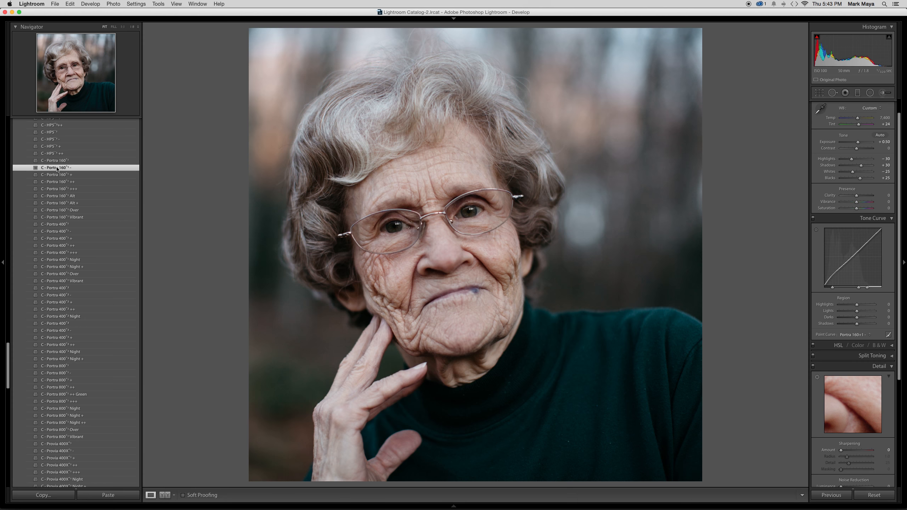
pyautogui.press('-')
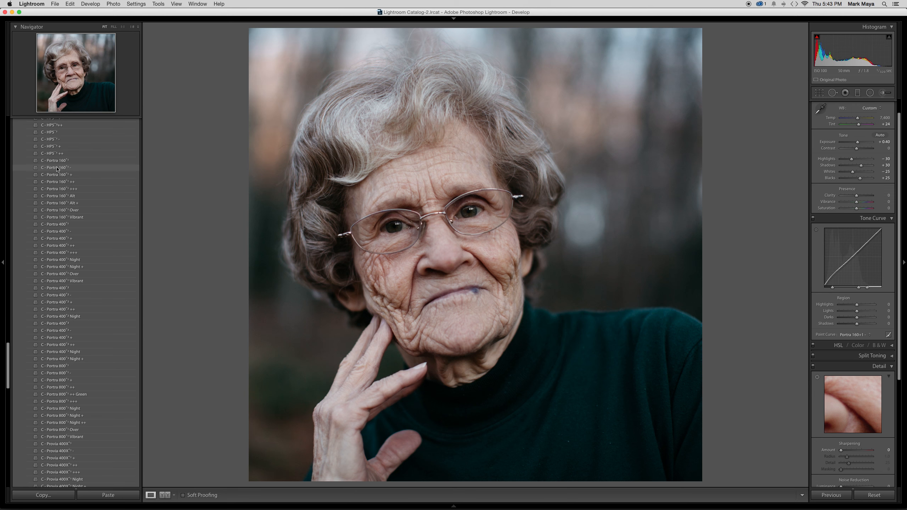
# - Raise the exposure to +0.60 and apply the Contrast + preset from the VSCO Film Toolkit
pyautogui.press('XF86MonBrightnessUp')
pyautogui.scroll(-10, 71, 335)
pyautogui.scroll(1, 71, 334)
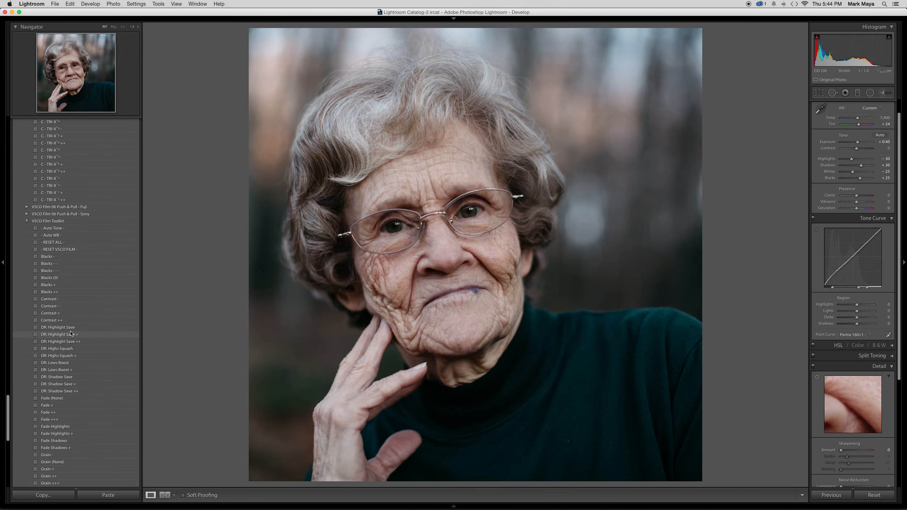
pyautogui.press('=')
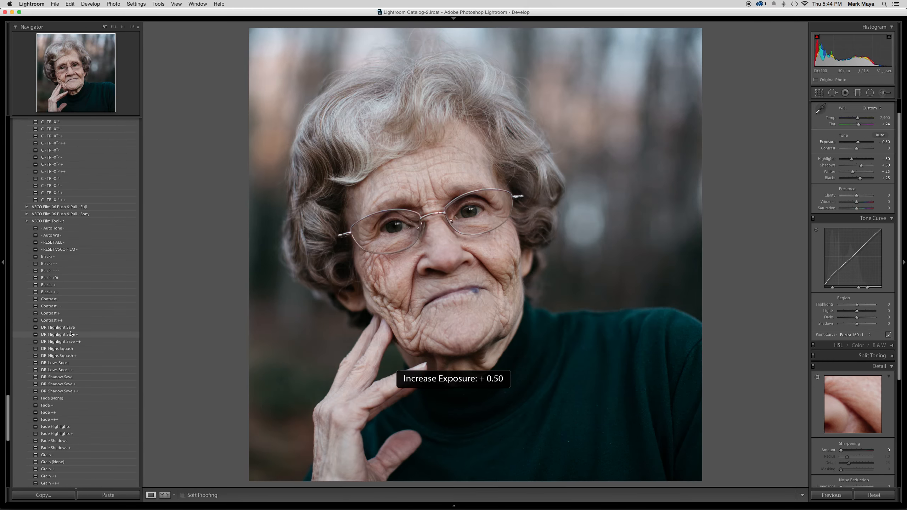
pyautogui.press('=')
pyautogui.press('-')
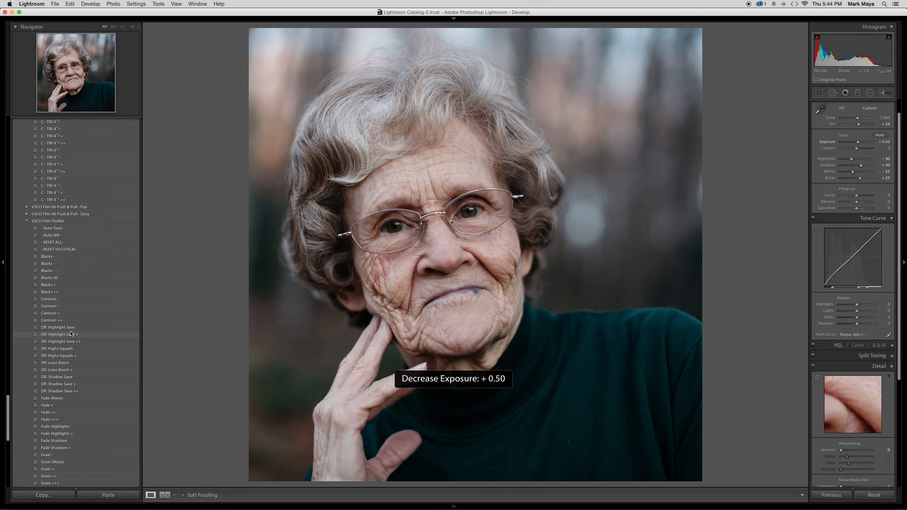
pyautogui.press('=')
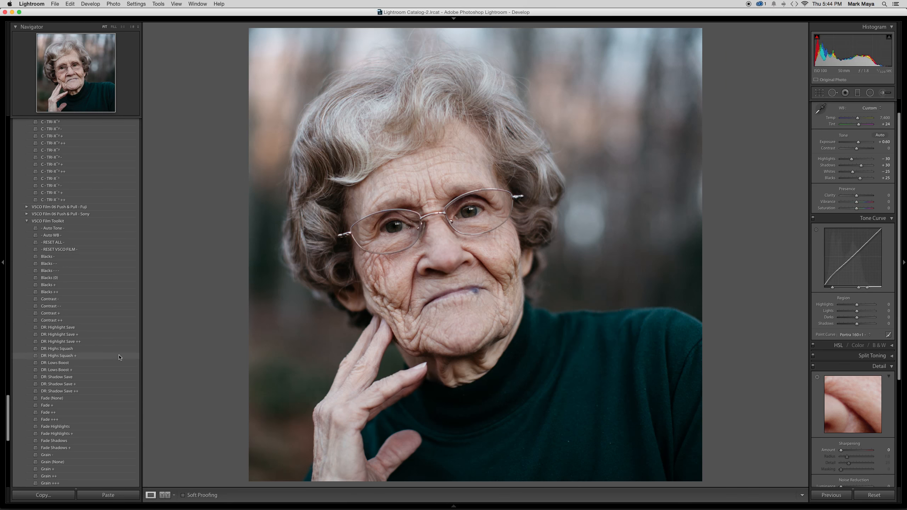
pyautogui.click(57, 313)
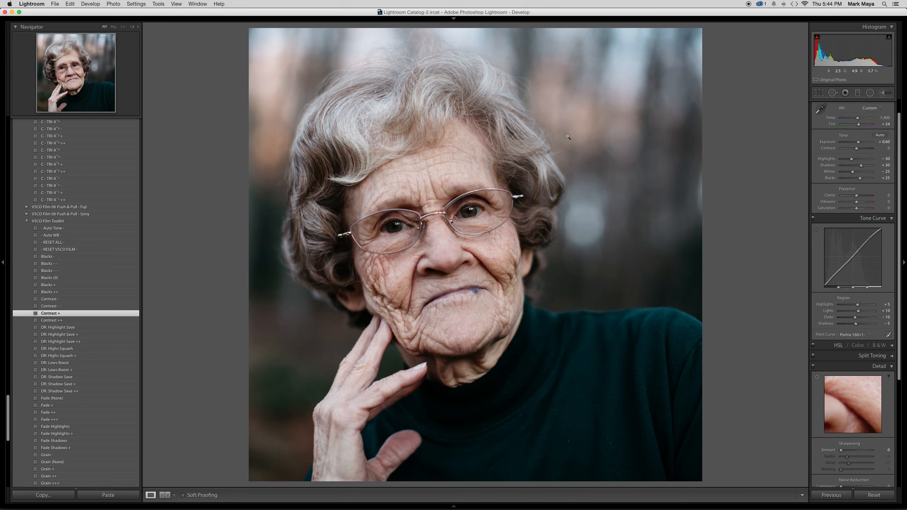
# - Apply the Sharpen + toolkit preset and reduce the sharpening amount
pyautogui.scroll(-5, 42, 386)
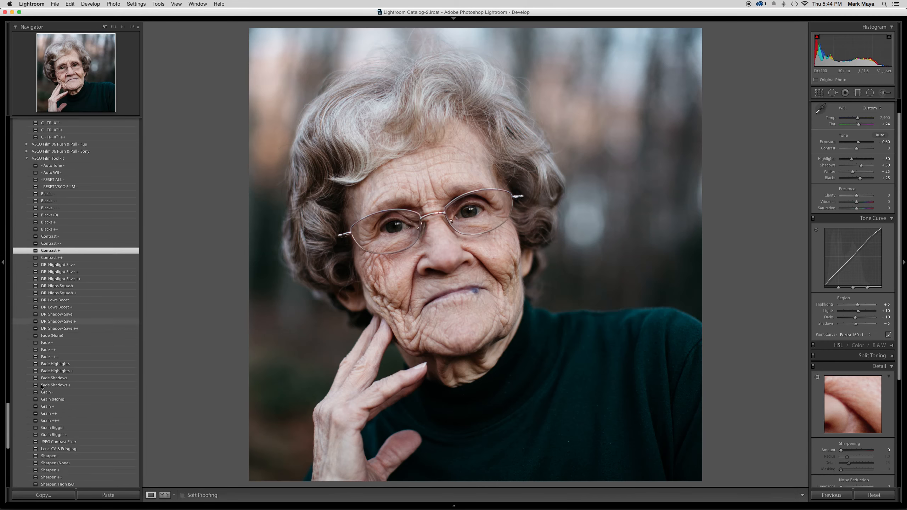
pyautogui.click(51, 398)
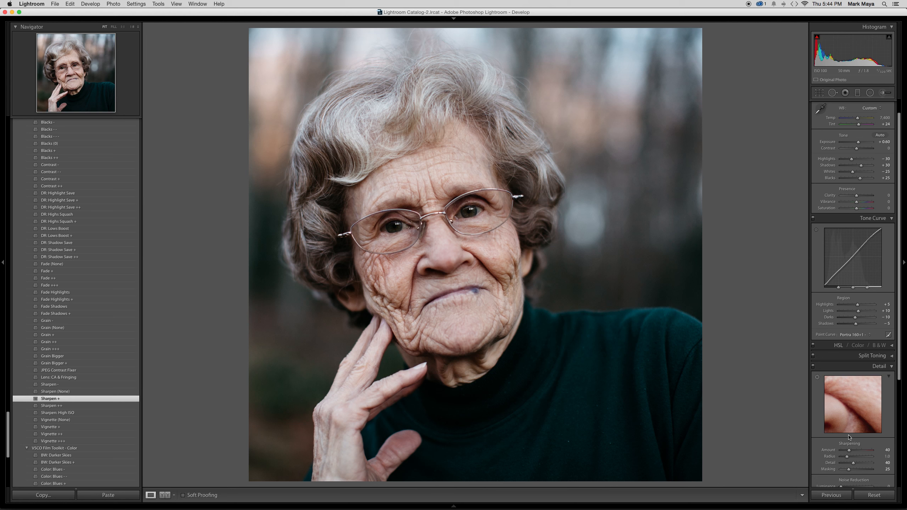
pyautogui.moveTo(850, 451); pyautogui.dragTo(848, 450)
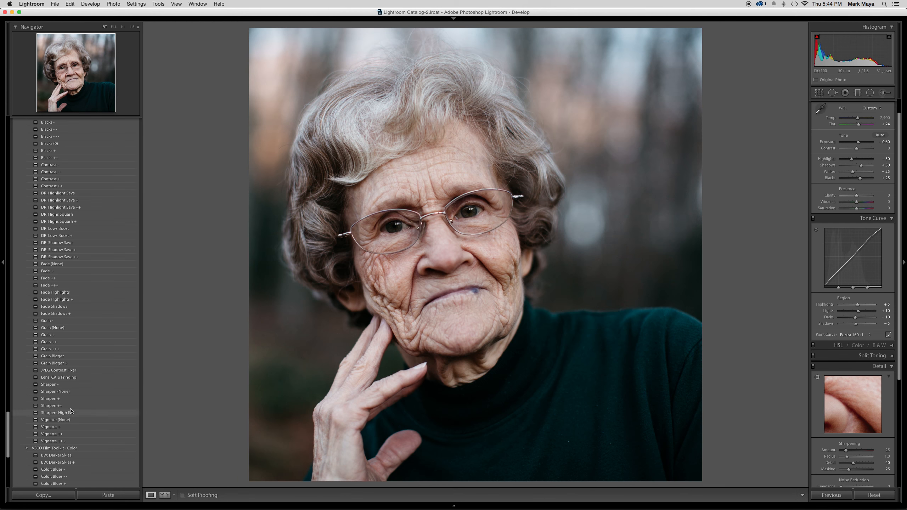
# - Darken the photo's edges with a post-crop vignette amount of -8, and compare the photo with and without it
pyautogui.scroll(-4, 72, 411)
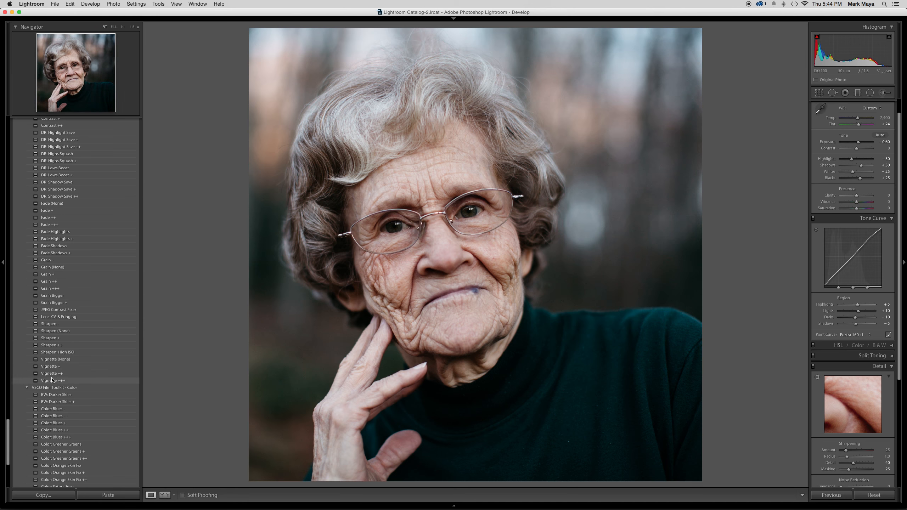
pyautogui.scroll(-5, 859, 432)
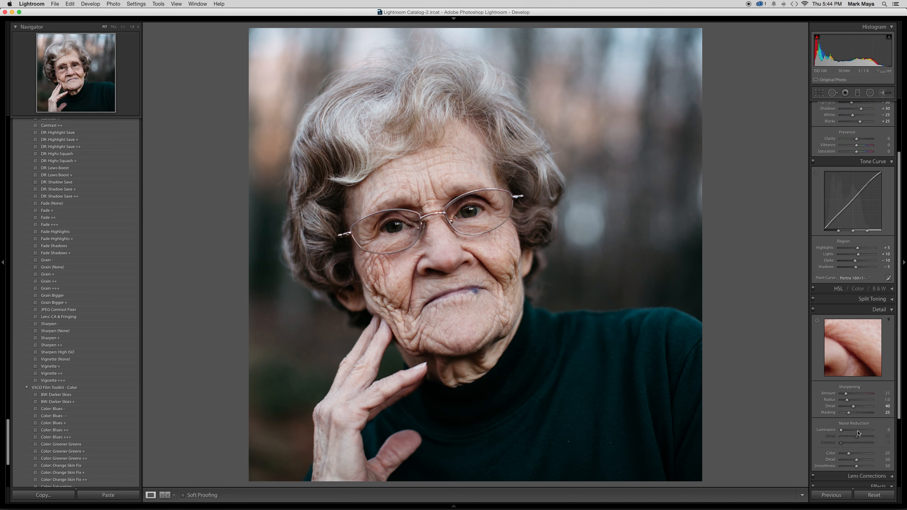
pyautogui.scroll(-4, 858, 433)
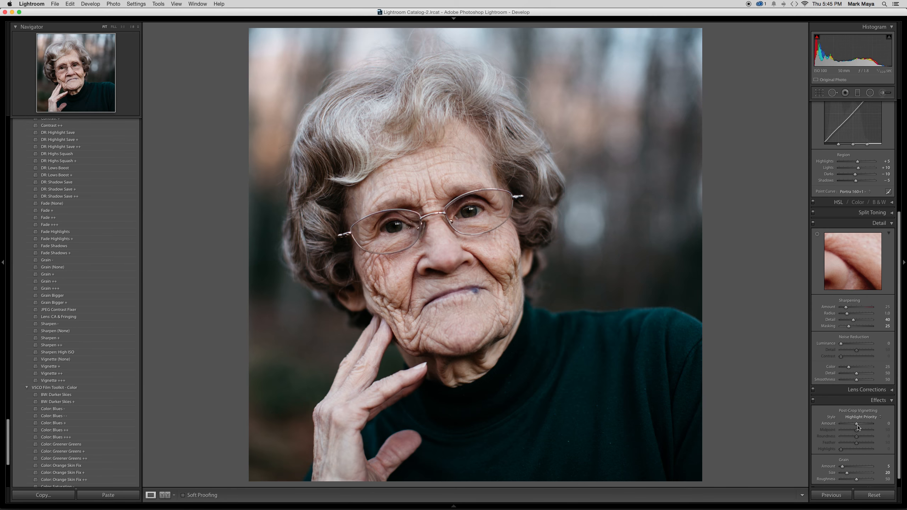
pyautogui.moveTo(857, 424); pyautogui.dragTo(857, 423)
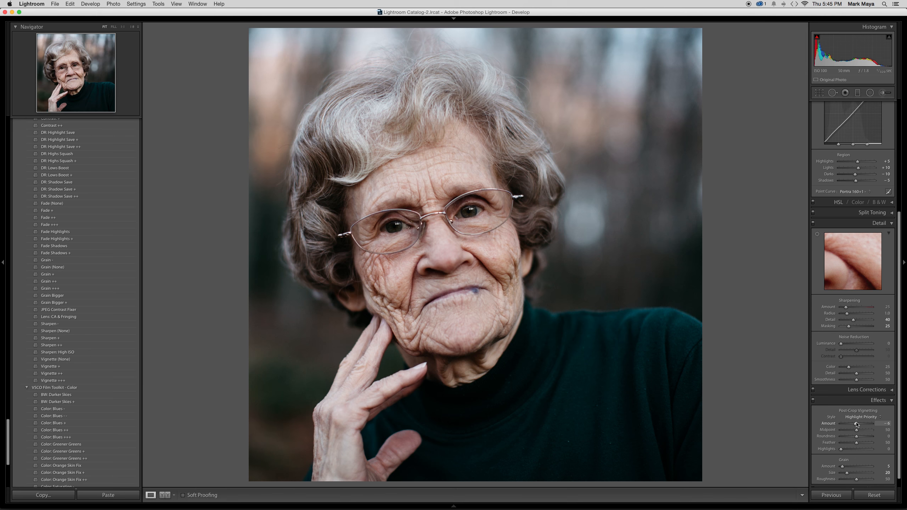
pyautogui.moveTo(857, 424); pyautogui.dragTo(856, 424)
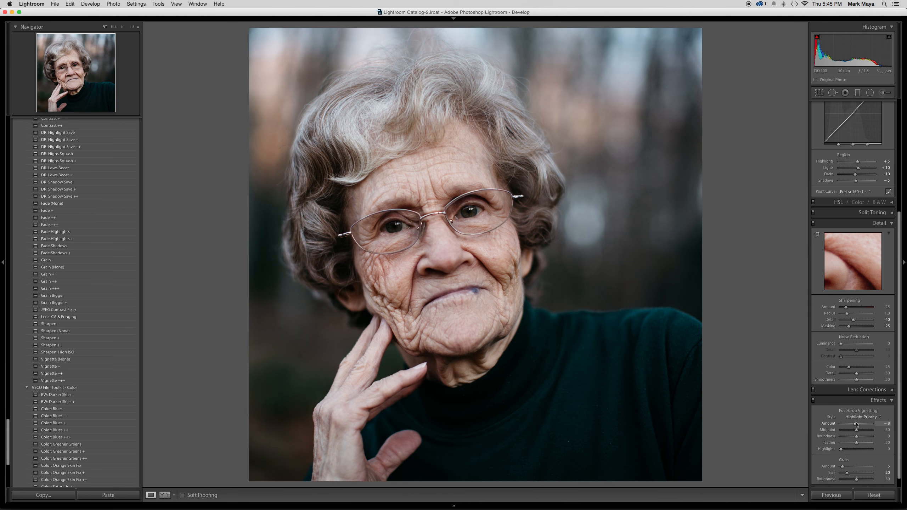
pyautogui.moveTo(857, 424); pyautogui.dragTo(857, 424)
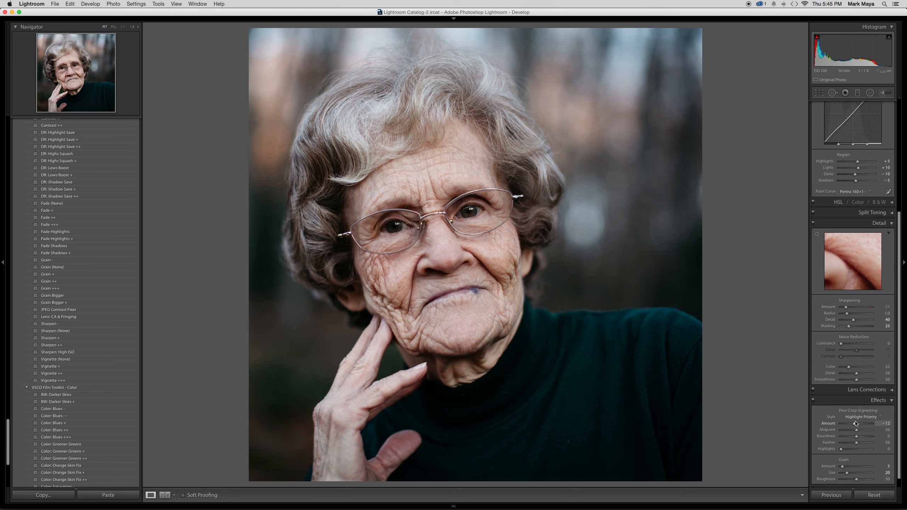
pyautogui.moveTo(855, 424); pyautogui.dragTo(857, 424)
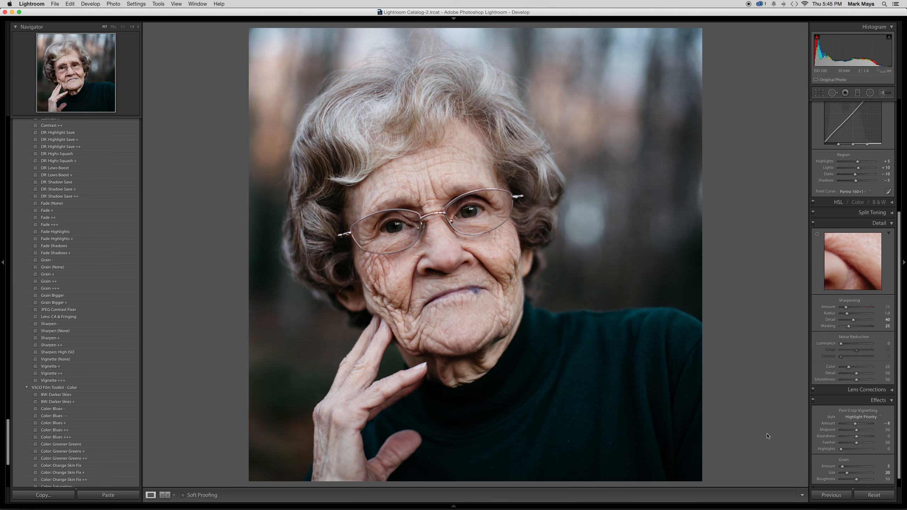
pyautogui.press('cmd+z')
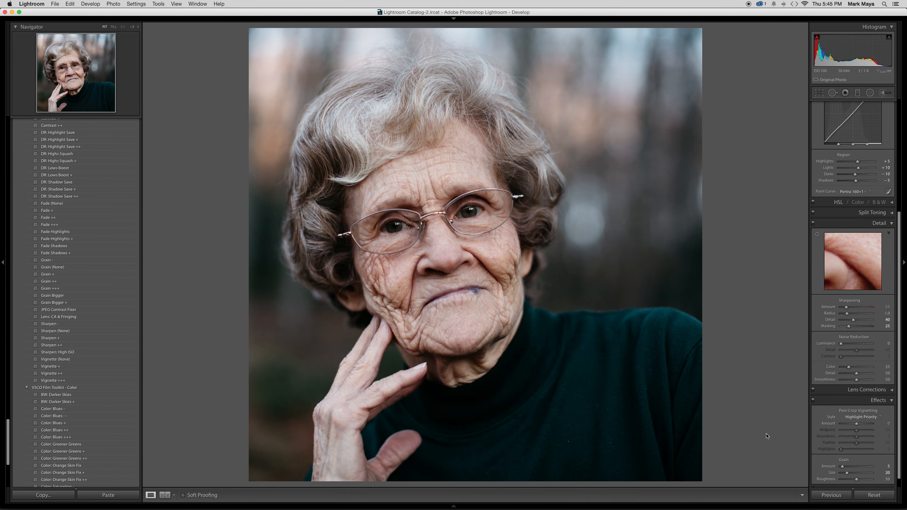
pyautogui.press('super+shift+z')
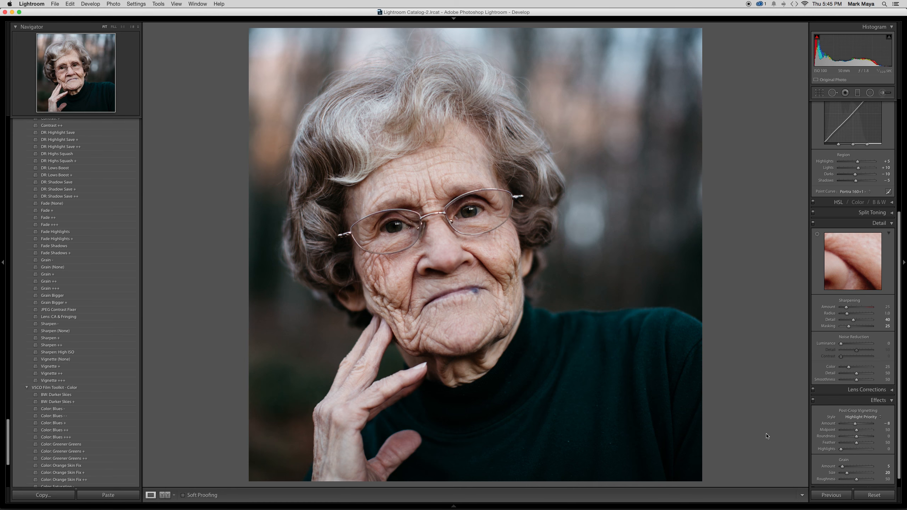
# - Apply the Tint: Green Shadows preset from the VSCO Film Toolkit, and compare the photo with and without it
pyautogui.scroll(-2, 60, 432)
pyautogui.scroll(-1, 60, 432)
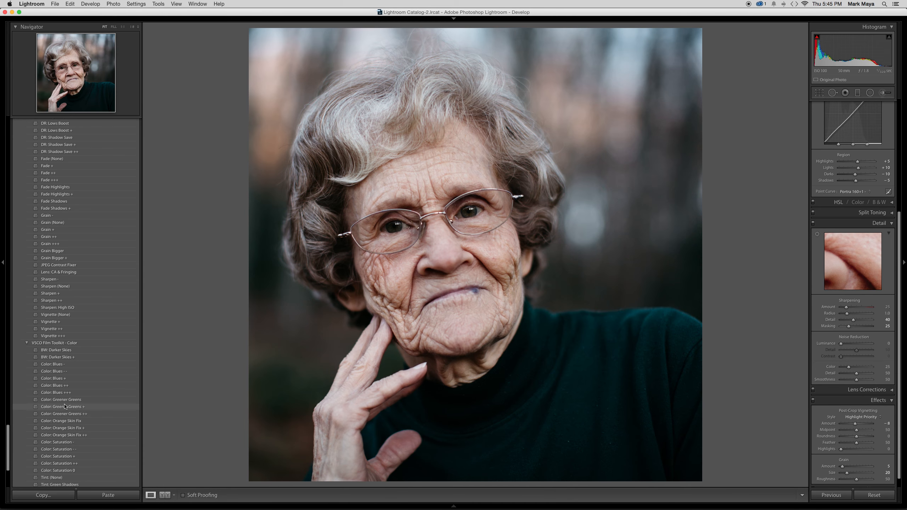
pyautogui.scroll(-6, 64, 422)
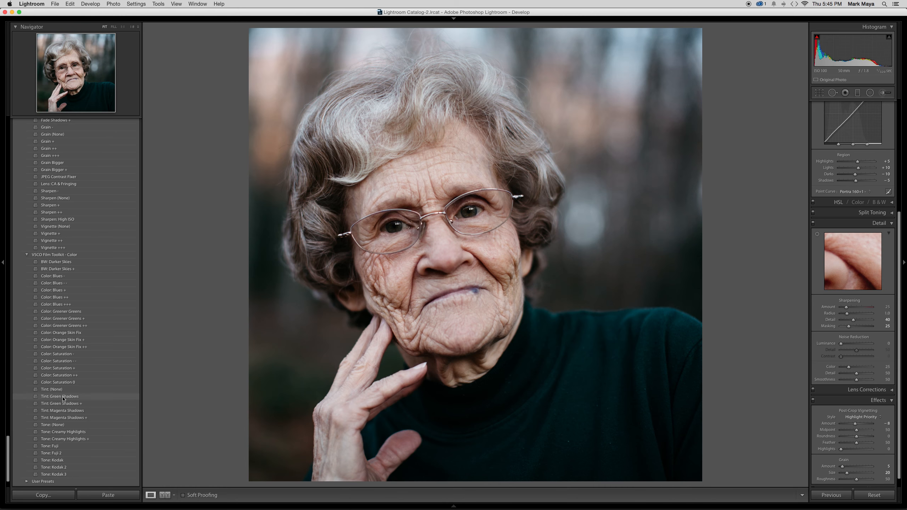
pyautogui.click(63, 397)
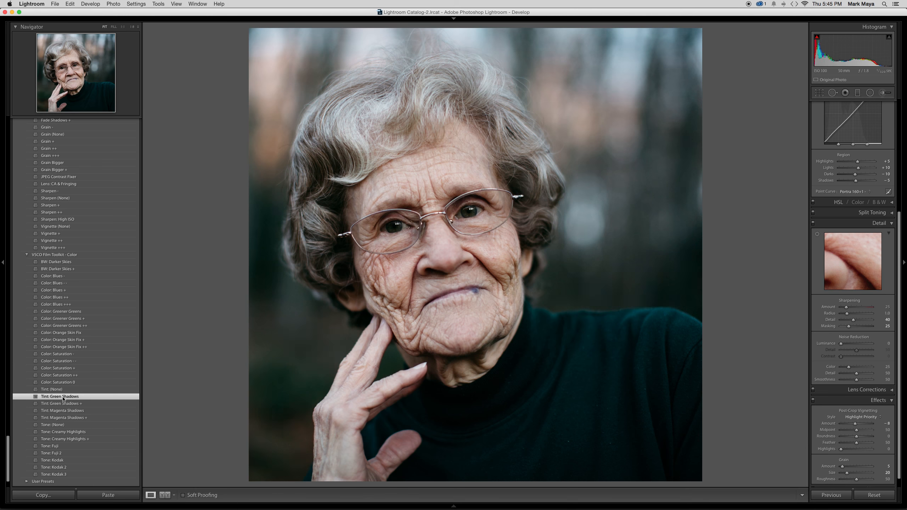
pyautogui.press('super+z')
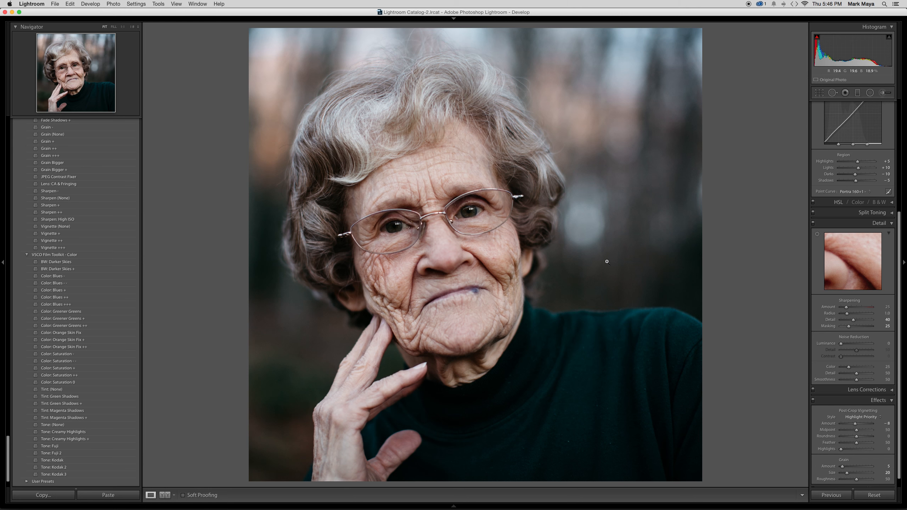
pyautogui.press('super+shift+z')
pyautogui.press('super+shift+z')
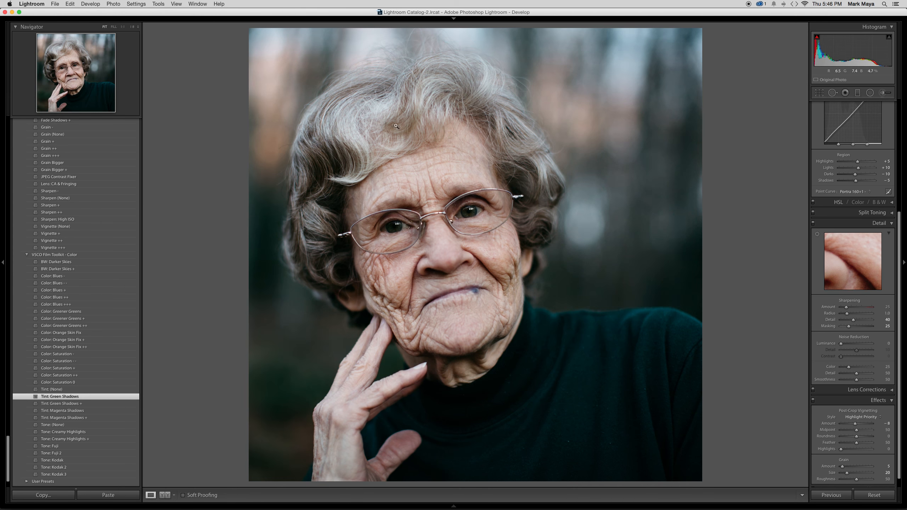
pyautogui.press('cmd+z')
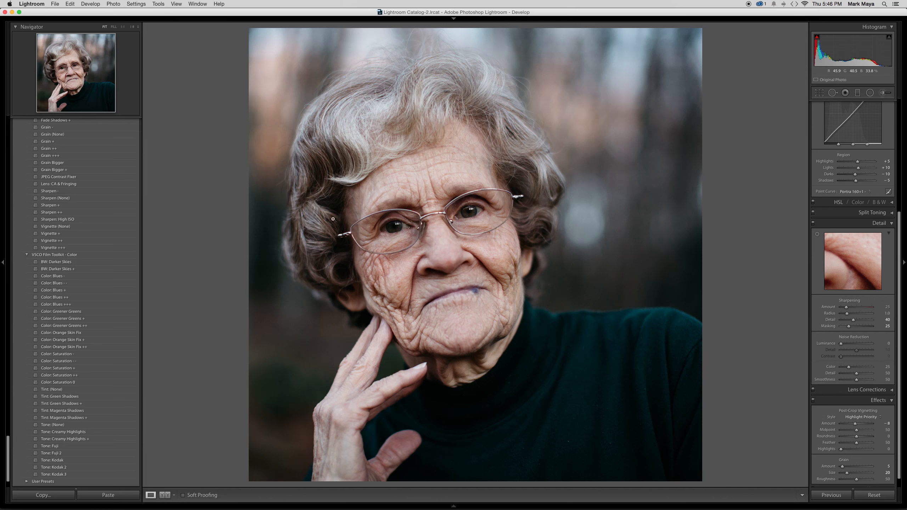
pyautogui.press('super+shift+z')
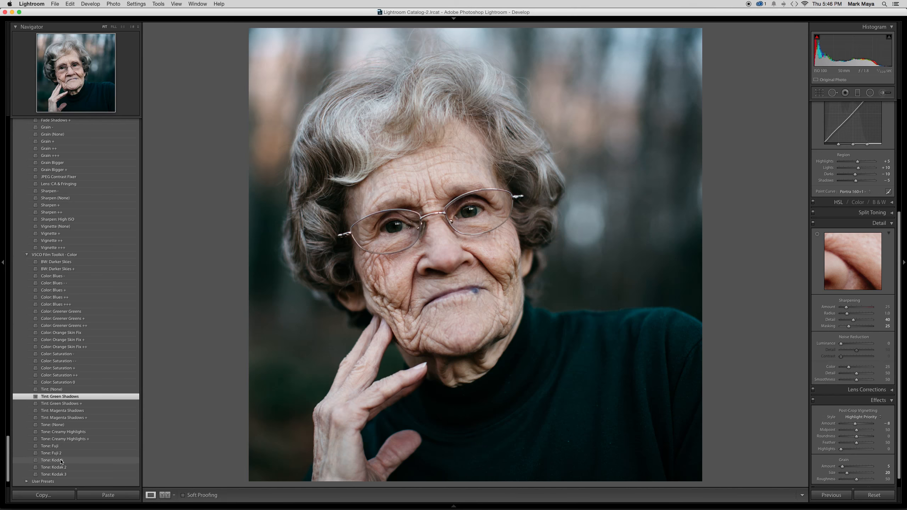
# - Compare exposures of +0.70 and +0.60 with the side panels hidden, and return to +0.60
pyautogui.press('Tab')
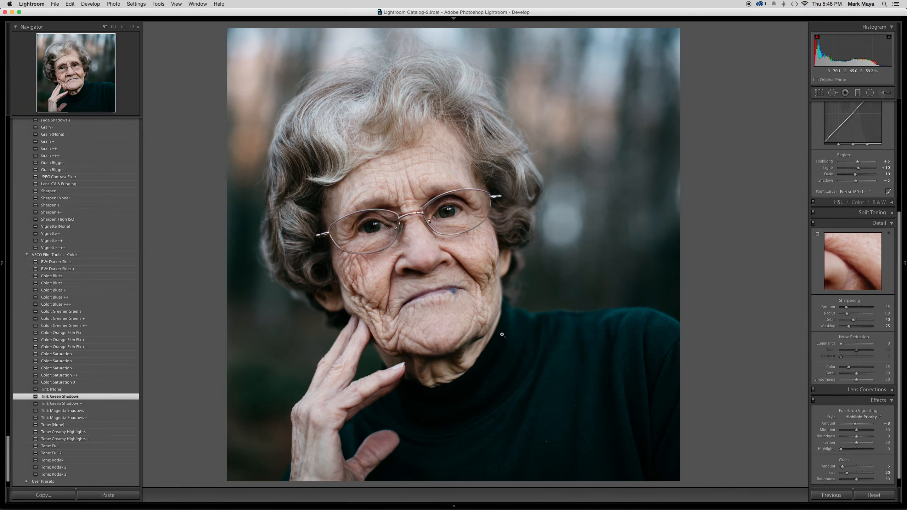
pyautogui.press('=')
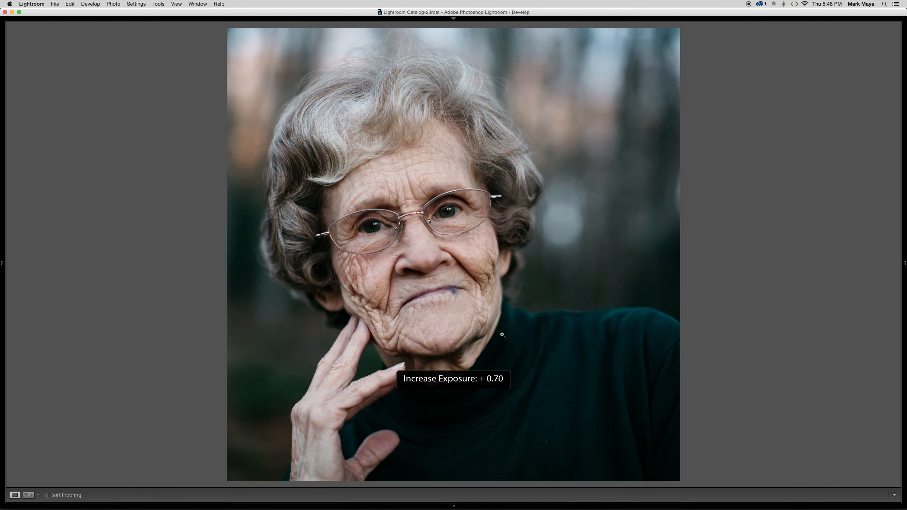
pyautogui.press('-')
pyautogui.press('=')
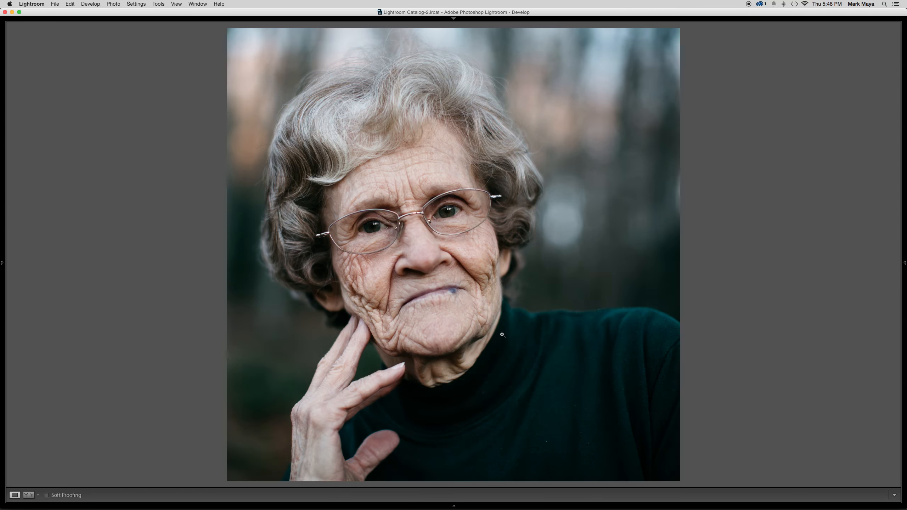
pyautogui.press('-')
pyautogui.press('Tab')
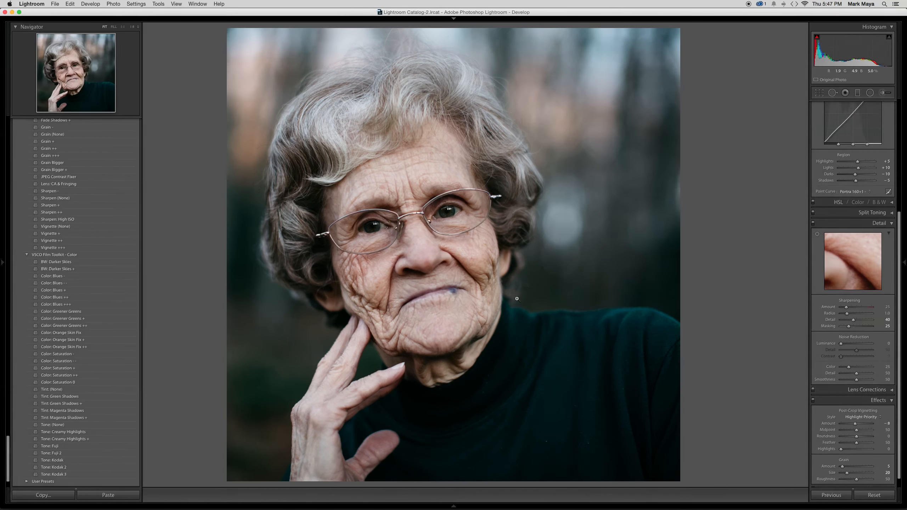
# - Raise the blacks to +30 and compare the photo before and after the change
pyautogui.scroll(10, 850, 269)
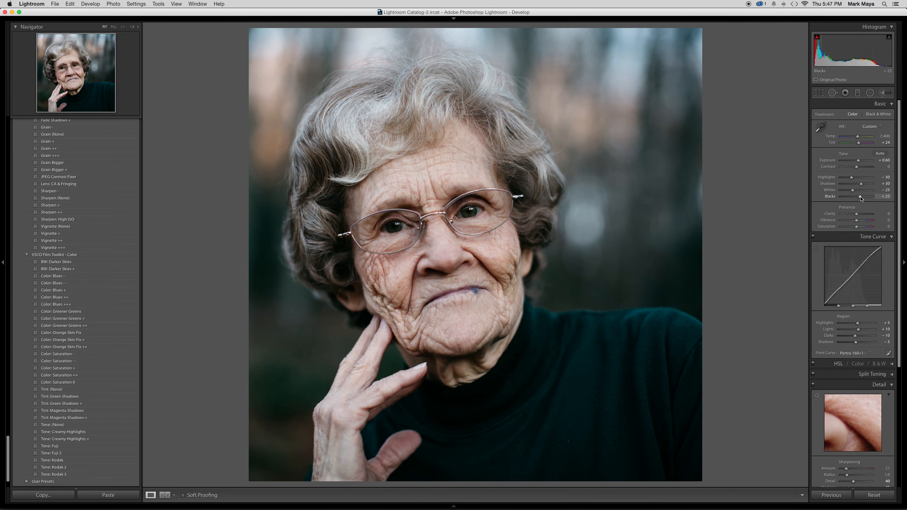
pyautogui.moveTo(861, 196); pyautogui.dragTo(863, 196)
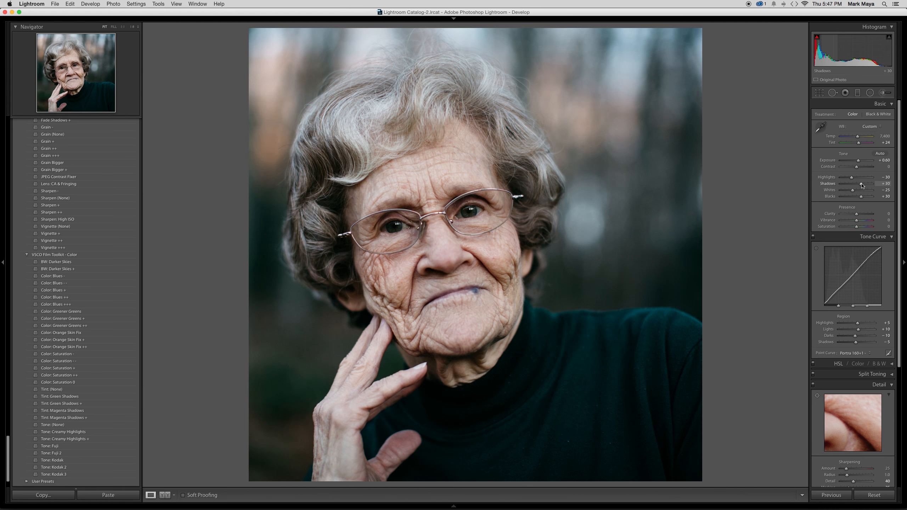
pyautogui.press('super+z')
pyautogui.press('super+shift+z')
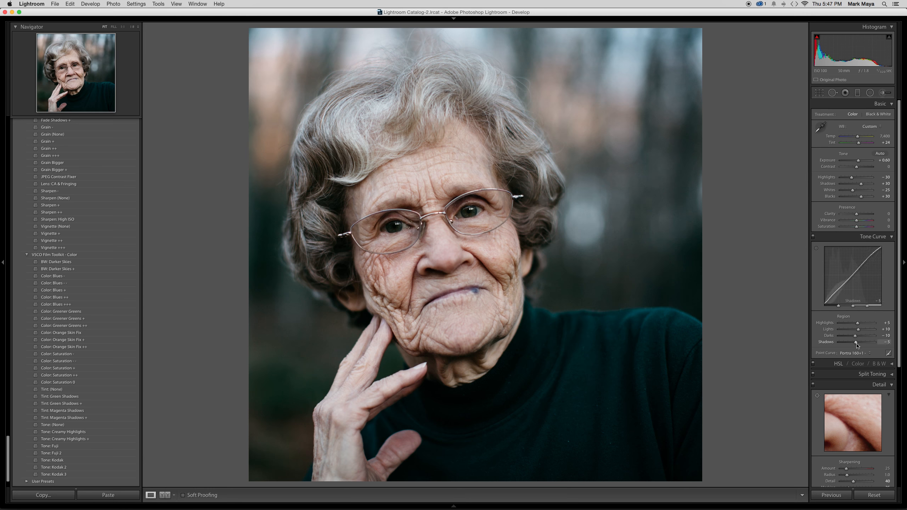
# - Lower the tone curve's shadows to -11 and compare the photo before and after the change
pyautogui.moveTo(856, 345); pyautogui.dragTo(856, 345)
pyautogui.press('super+z')
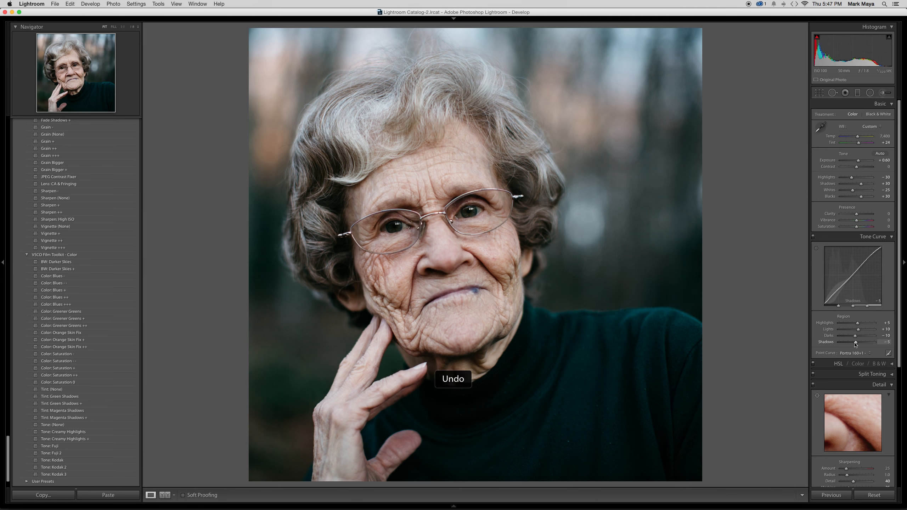
pyautogui.press('super+shift+z')
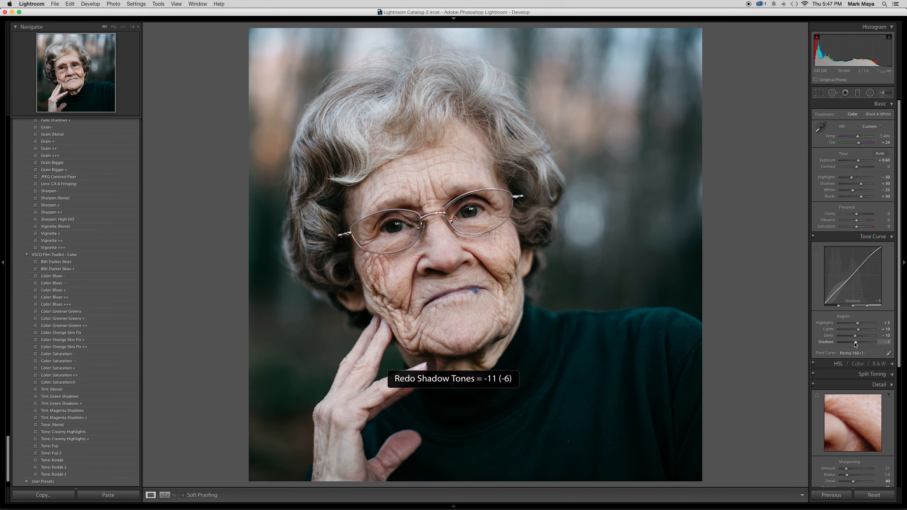